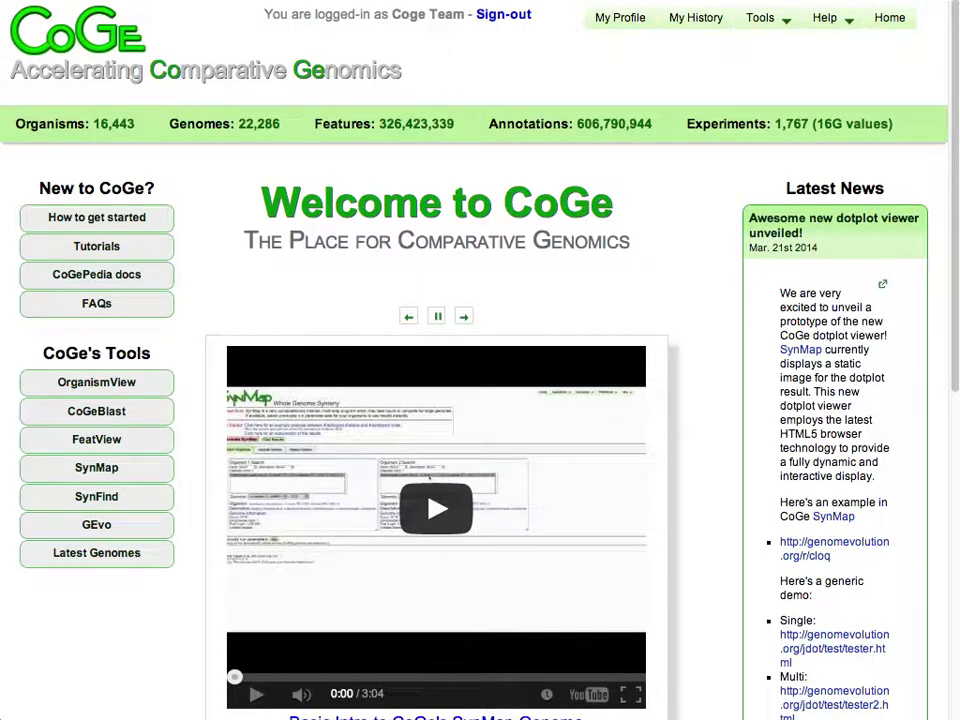
Step: Open My Profile to see the account's My Stuff list of experiments and genomes
click(619, 20)
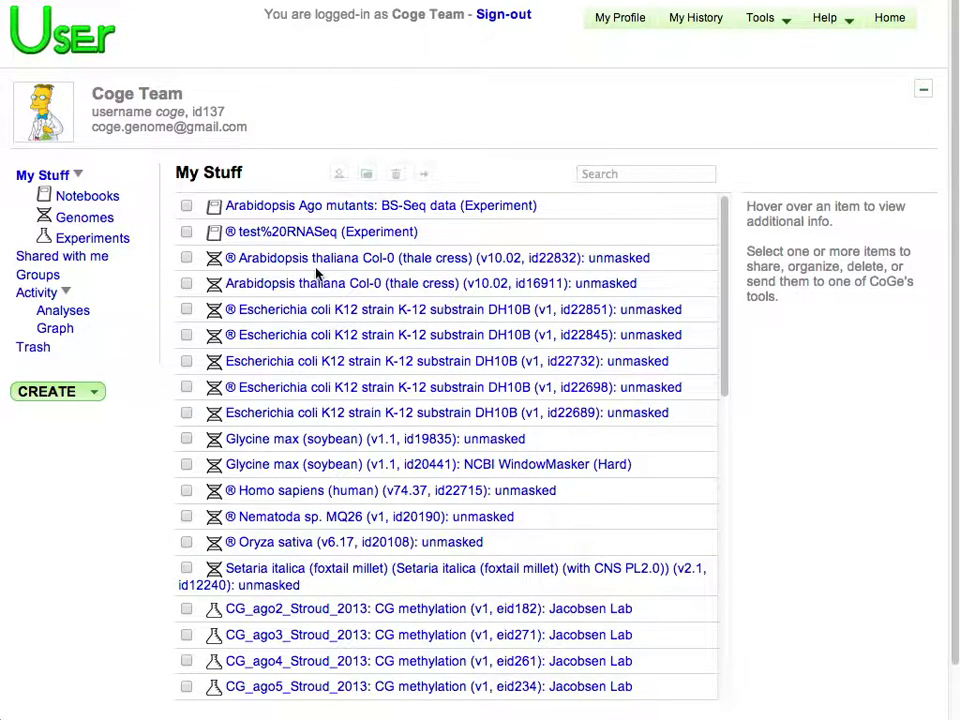
Step: Choose CREATE > Load Experiment and bring the blank experiment form into view
click(92, 393)
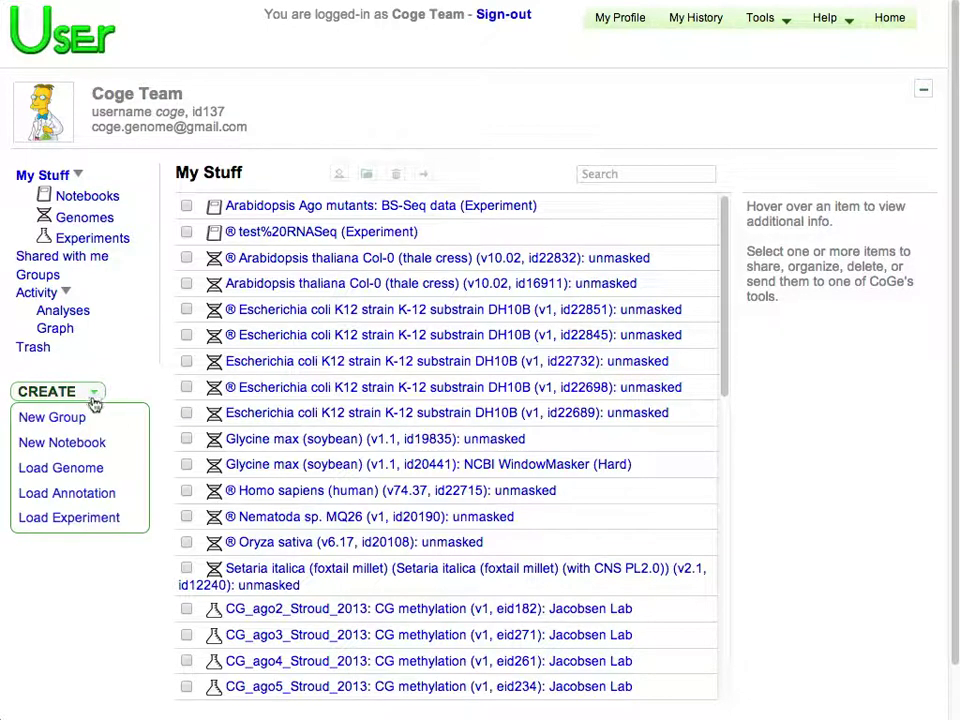
click(92, 520)
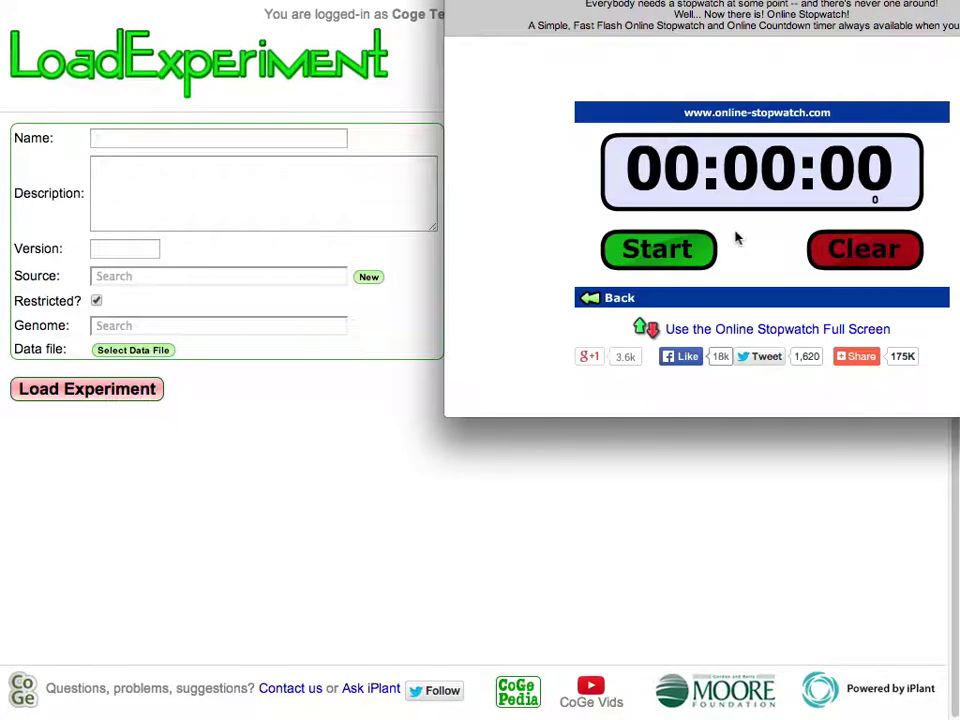
click(681, 250)
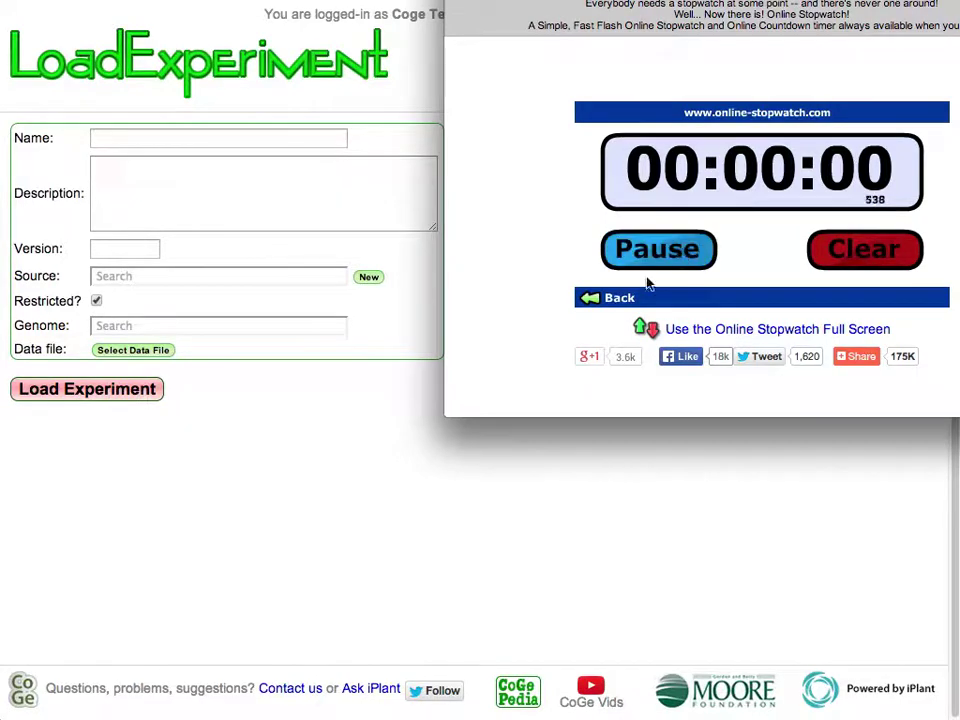
click(395, 463)
Step: Name the experiment 'test RNASeq' and set its version to 1
click(118, 144)
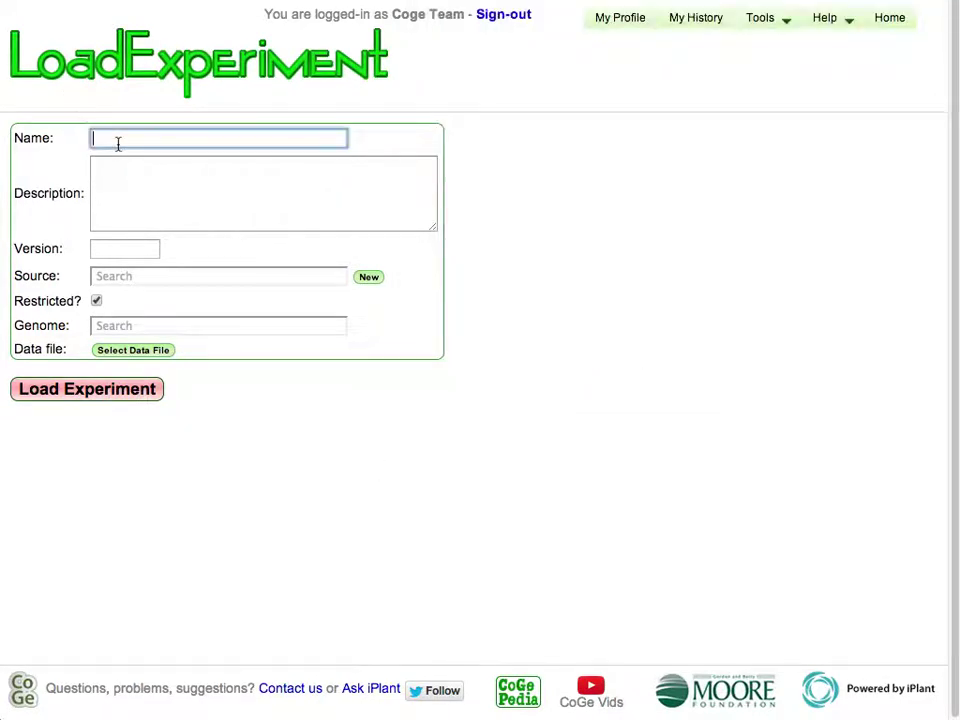
text(test RNAS)
key(BackSpace)
text(De)
text(eq)
click(124, 248)
text(1)
key(Tab)
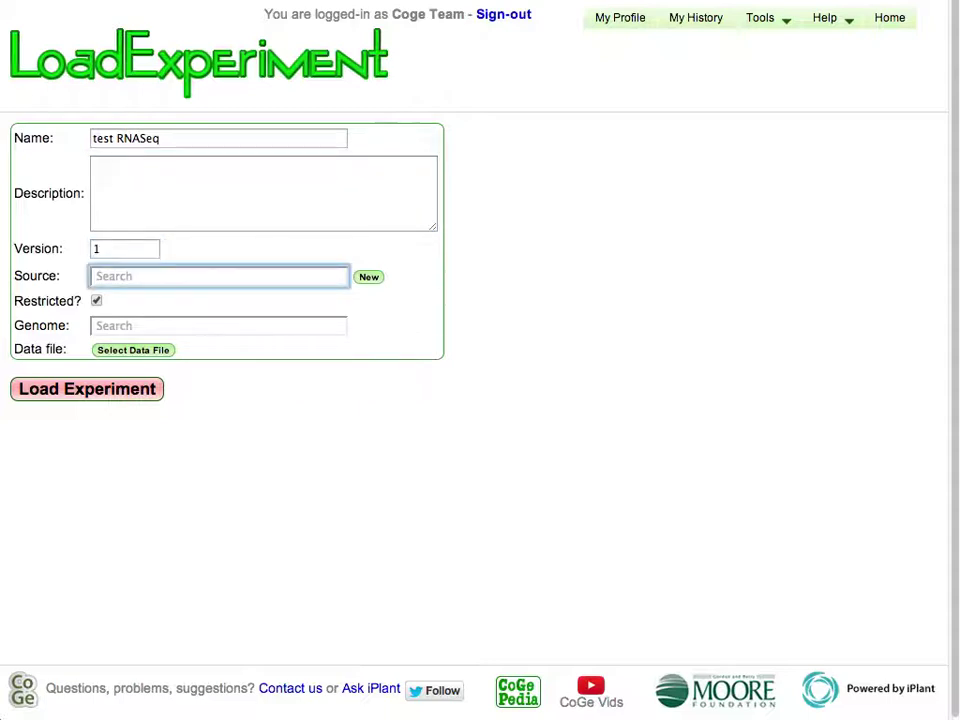
Step: Set the source to Lyons Lab and the genome to Arabidopsis Col-0 v10.02
text(lyons)
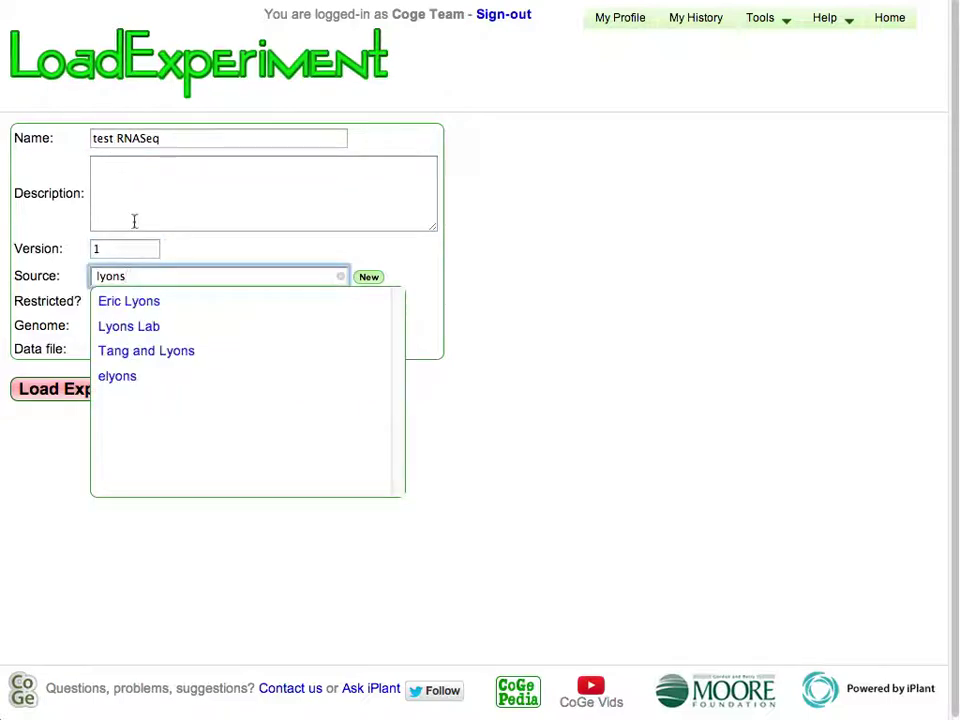
click(160, 327)
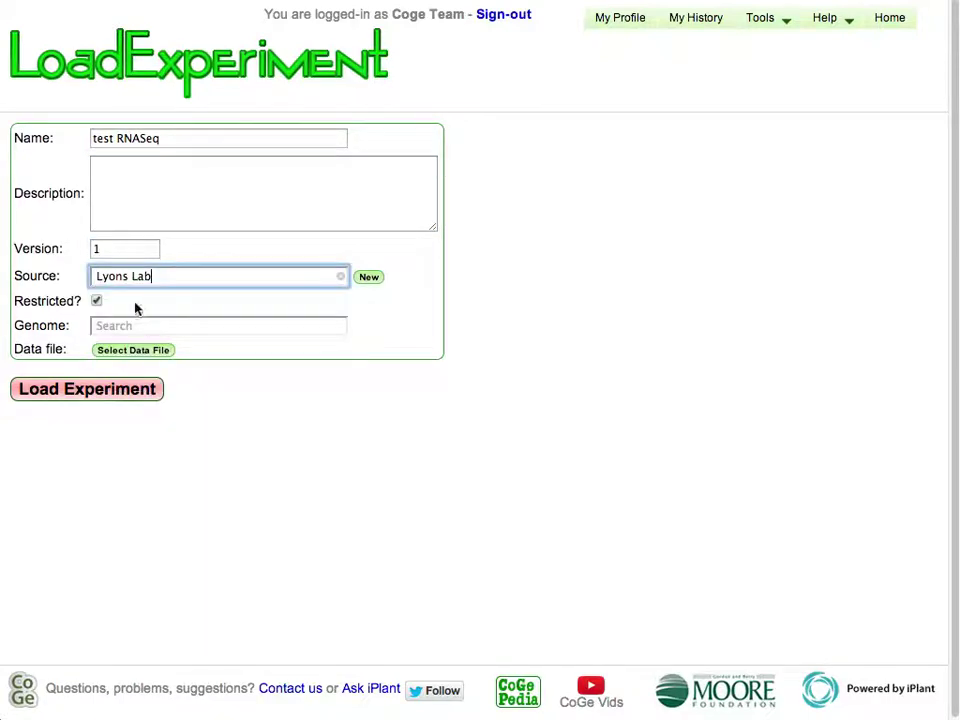
click(118, 326)
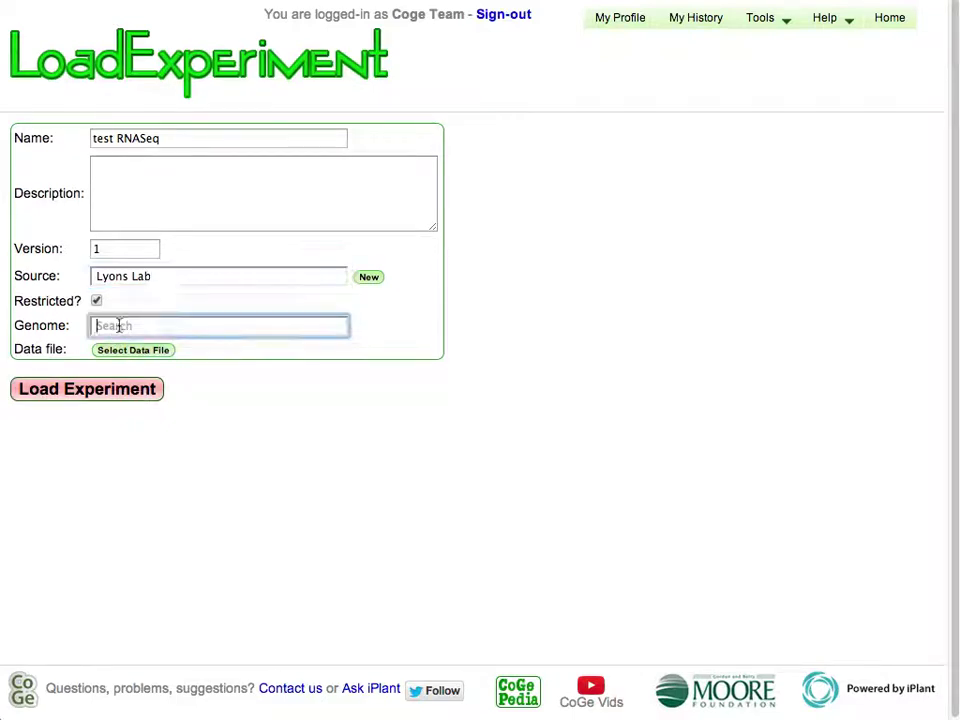
text(col-0)
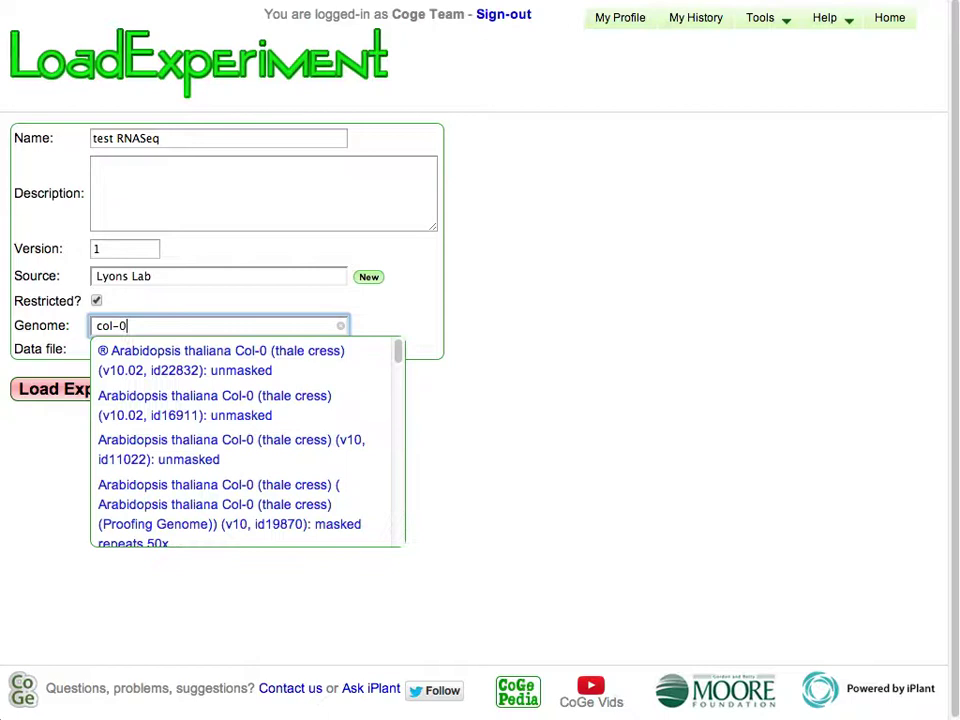
click(196, 406)
click(133, 350)
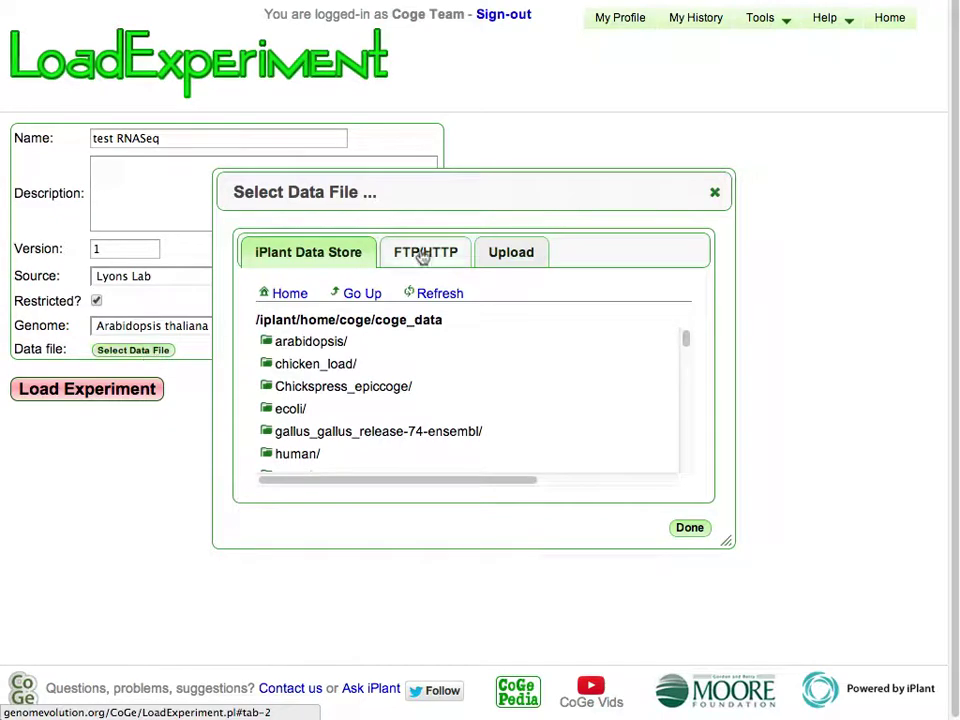
Step: Pick test_rna_seq_data_0.17M_reads.fastq from the iPlant Data Store's arabidopsis/Fastq folder
click(511, 256)
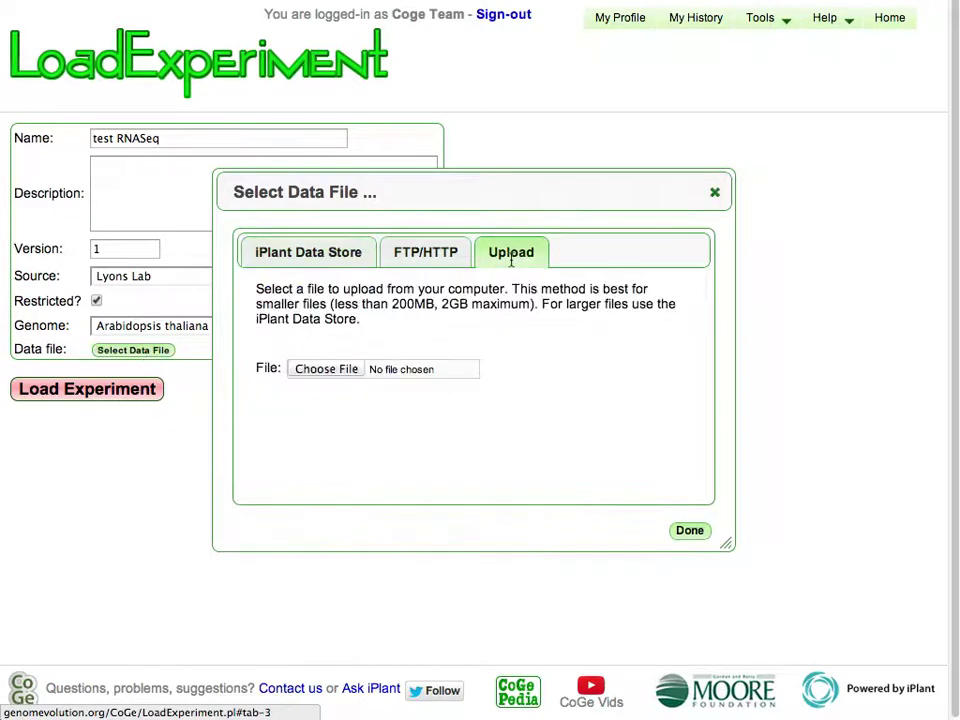
click(429, 250)
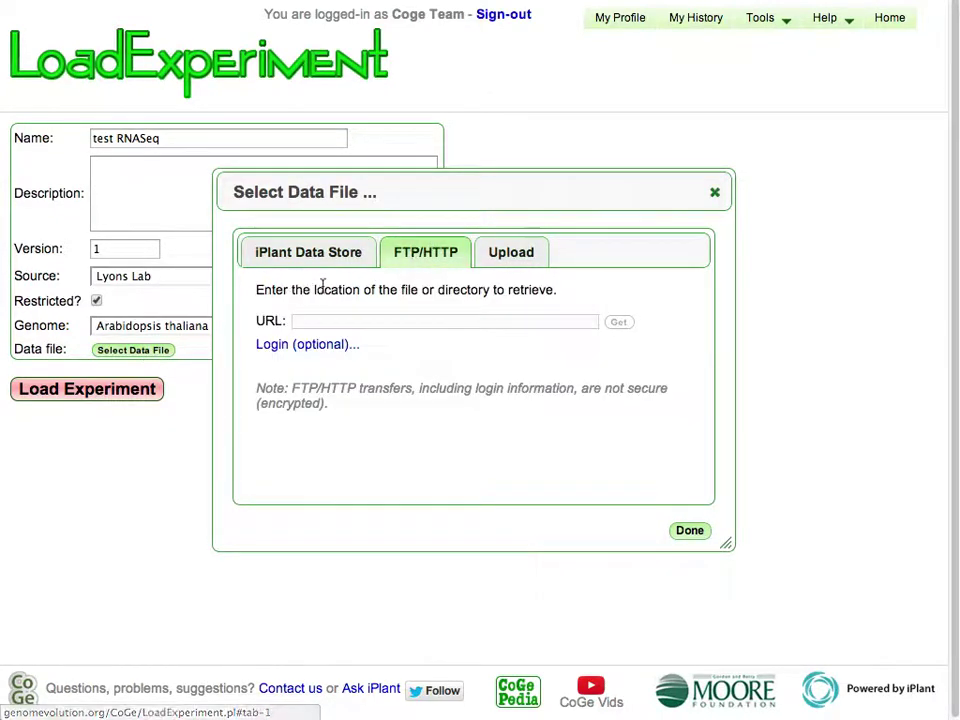
click(346, 262)
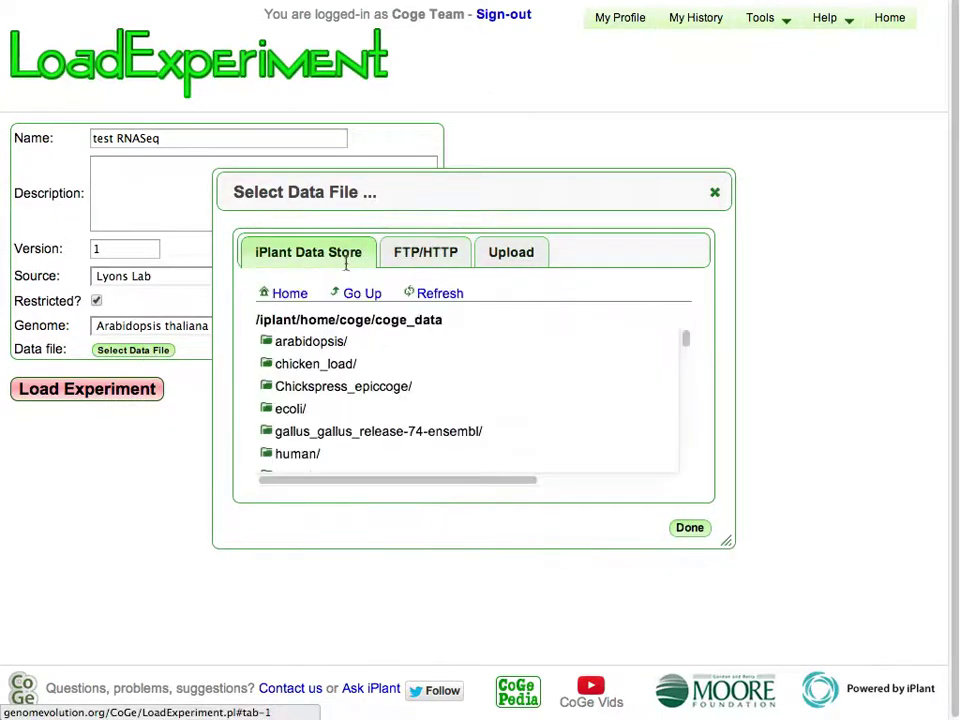
click(328, 345)
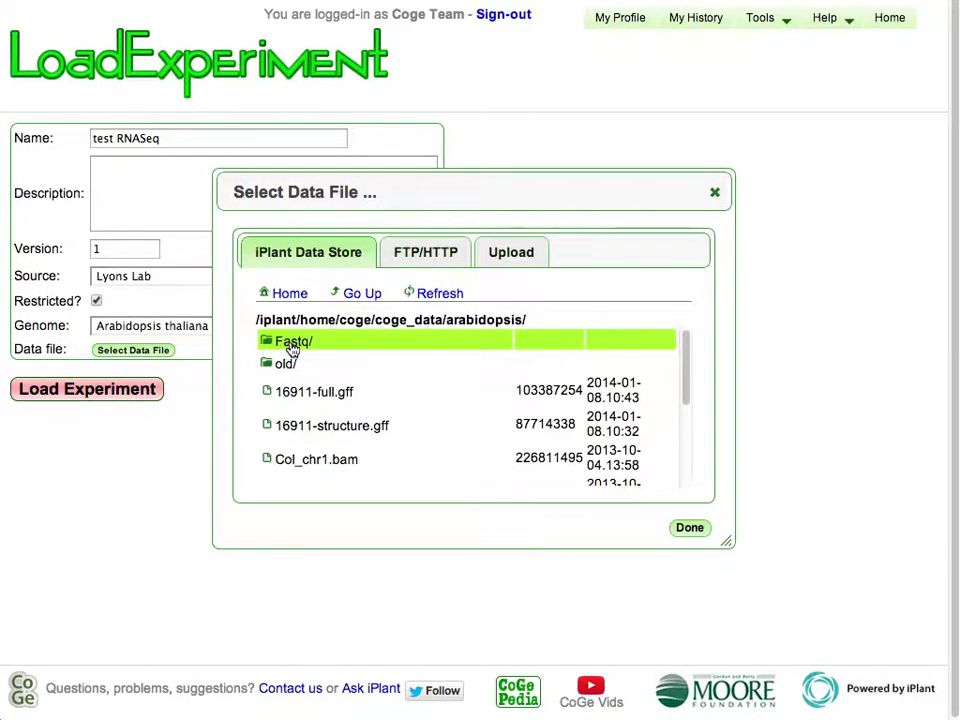
click(290, 344)
click(376, 452)
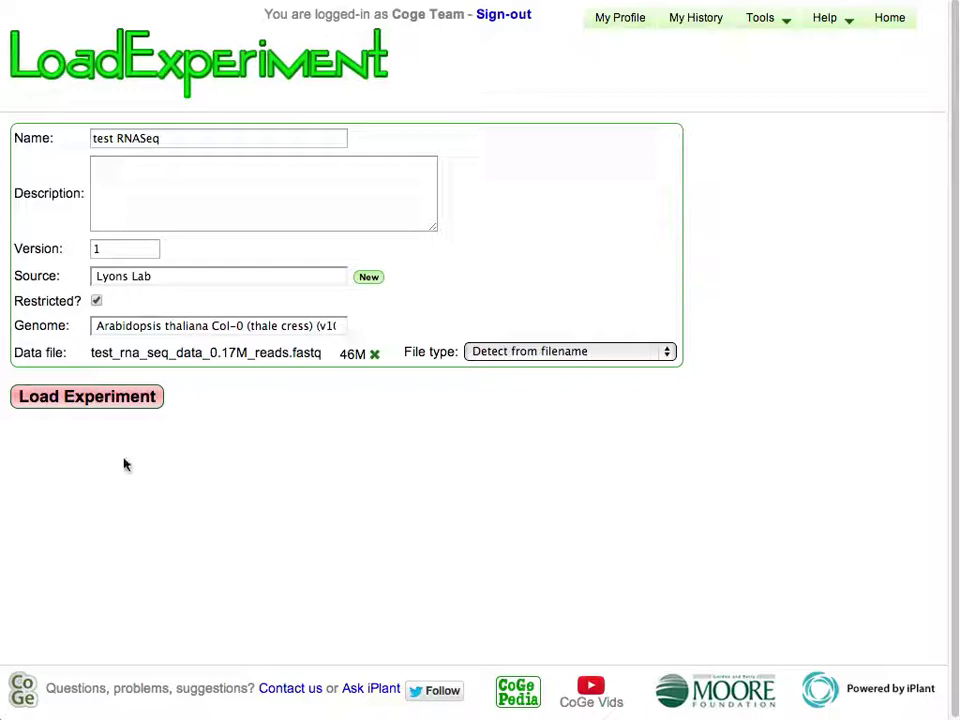
Step: Submit the test RNASeq experiment and move the Loading Experiment progress window up
click(88, 397)
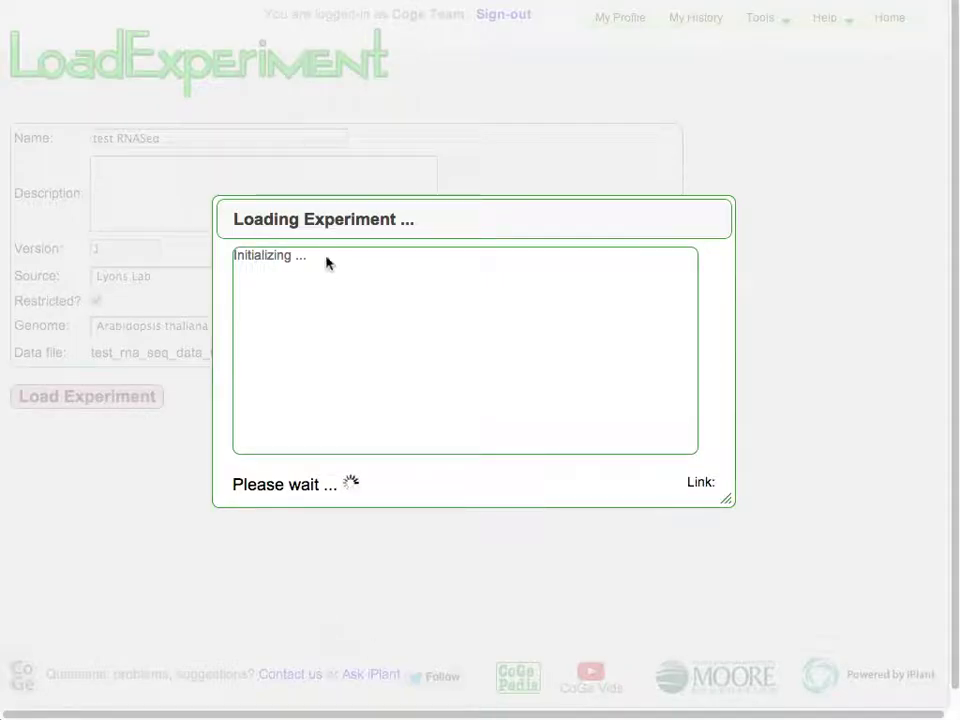
drag(353, 220, 353, 183)
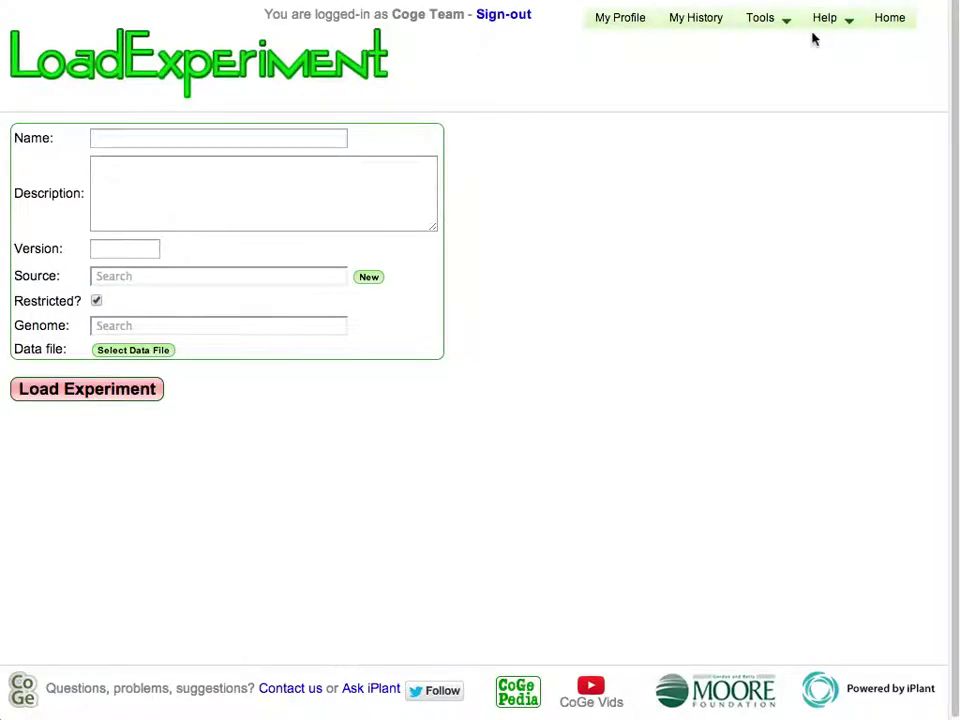
Step: Read CoGePedia's Expression Analysis Pipeline page, reached from the Page Docs FASTQ Data section
click(842, 29)
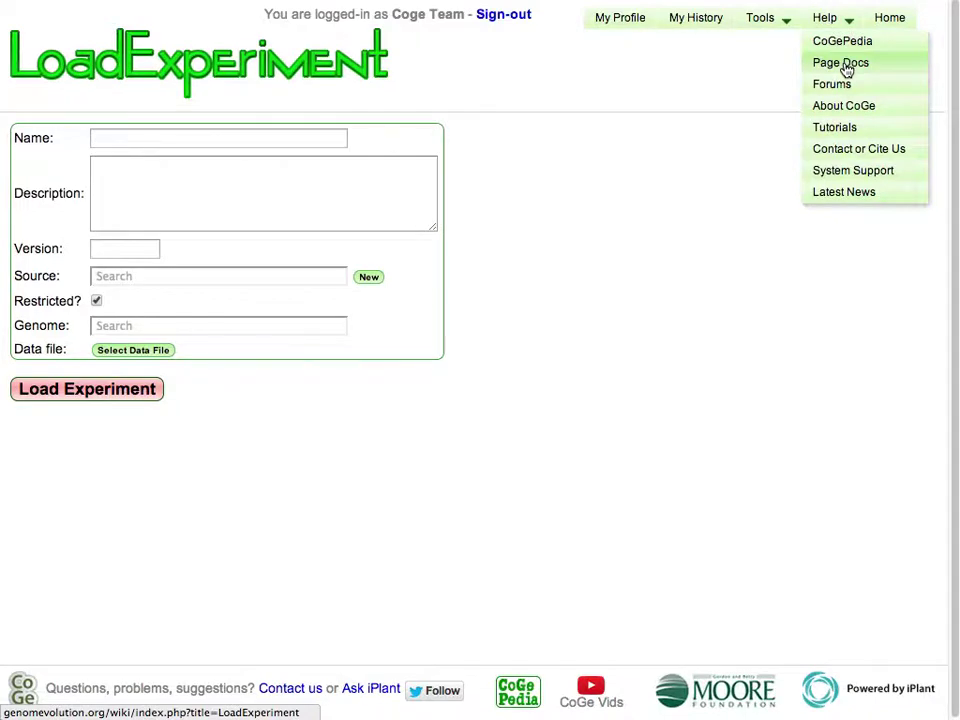
click(843, 64)
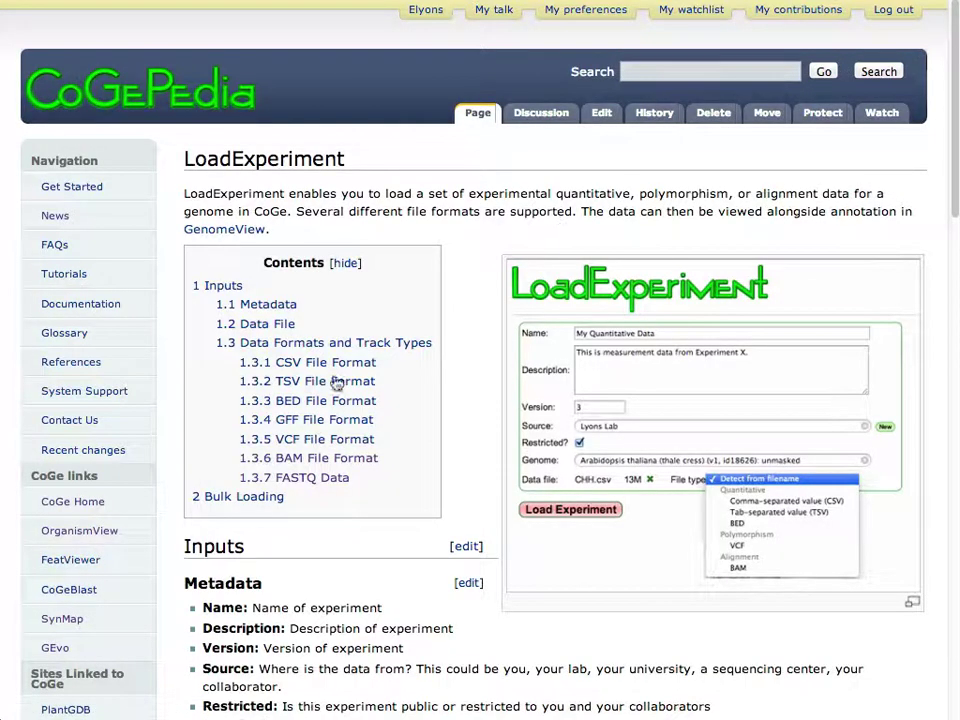
click(329, 487)
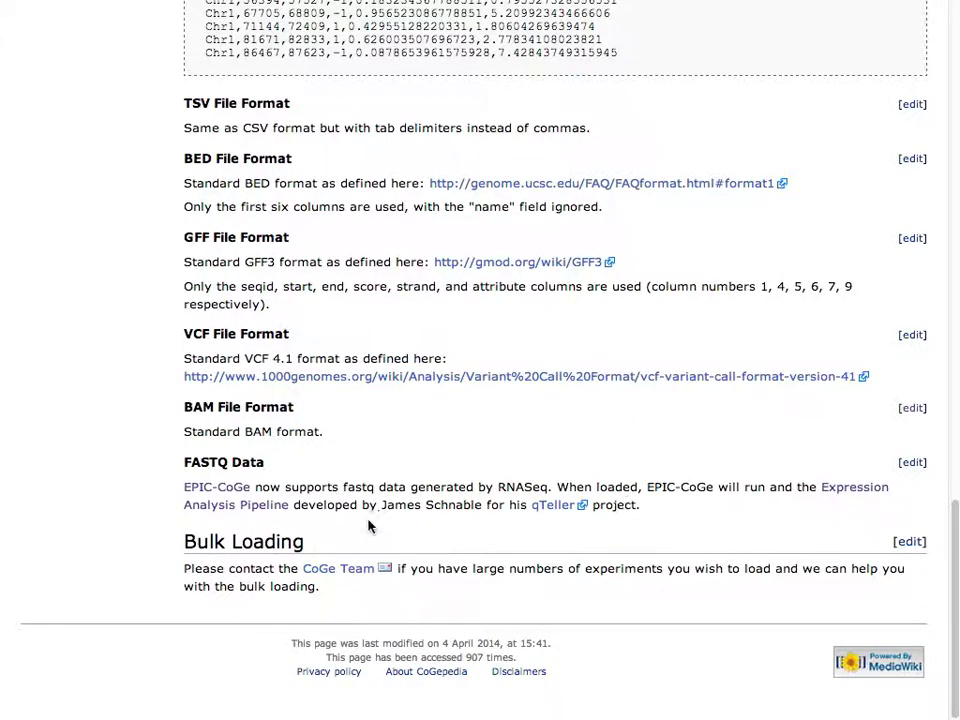
click(259, 506)
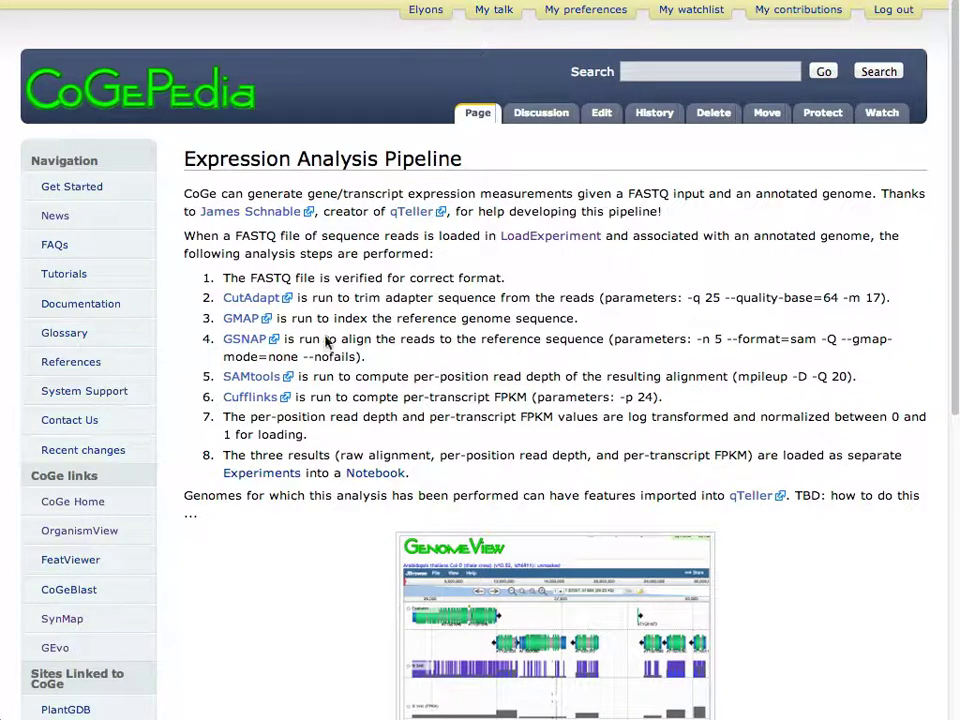
scroll(327, 467, down, 1)
scroll(327, 467, down, 5)
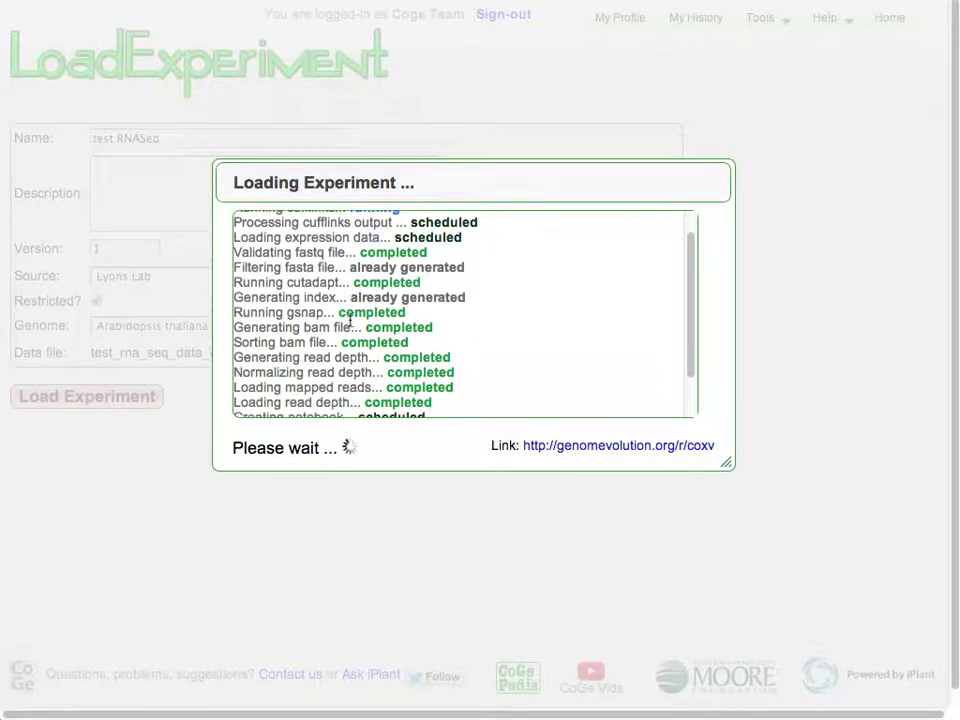
Step: Once loading finishes, open NotebookView with the FPKM, alignment and read depth experiments
scroll(350, 327, up, 3)
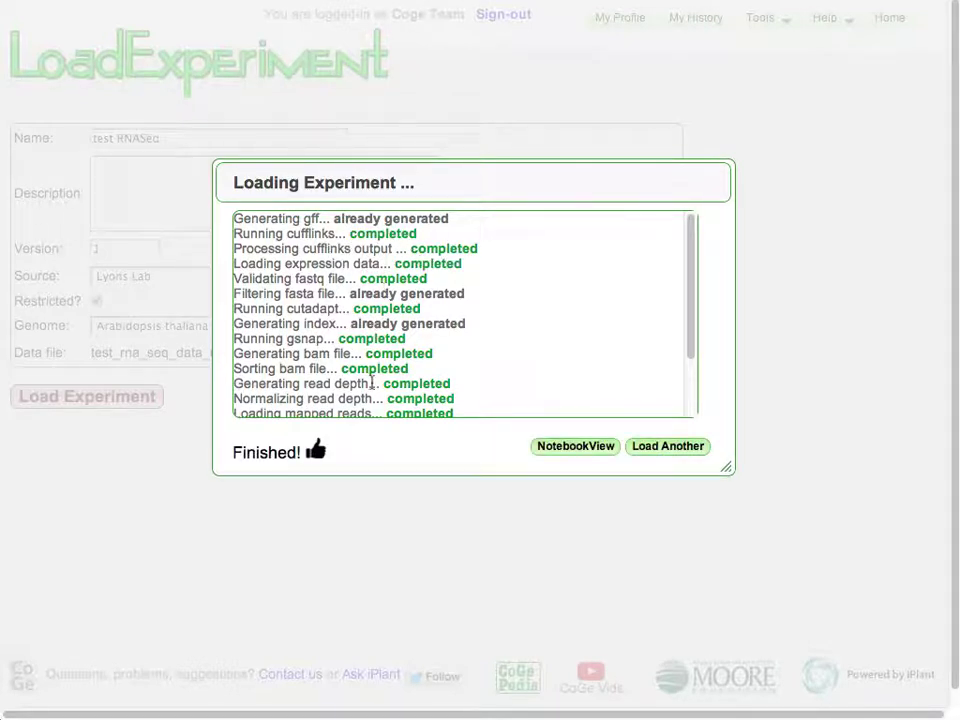
click(557, 452)
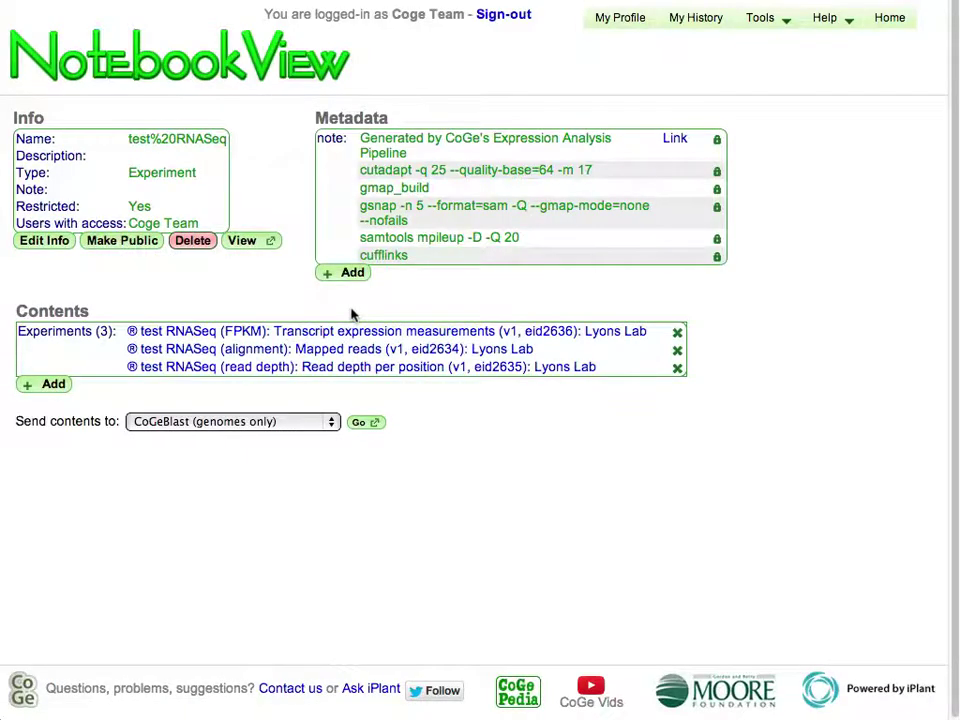
Step: Check the FPKM experiment's page, then view the notebook on the Col-0 genome in GenomeView
click(243, 336)
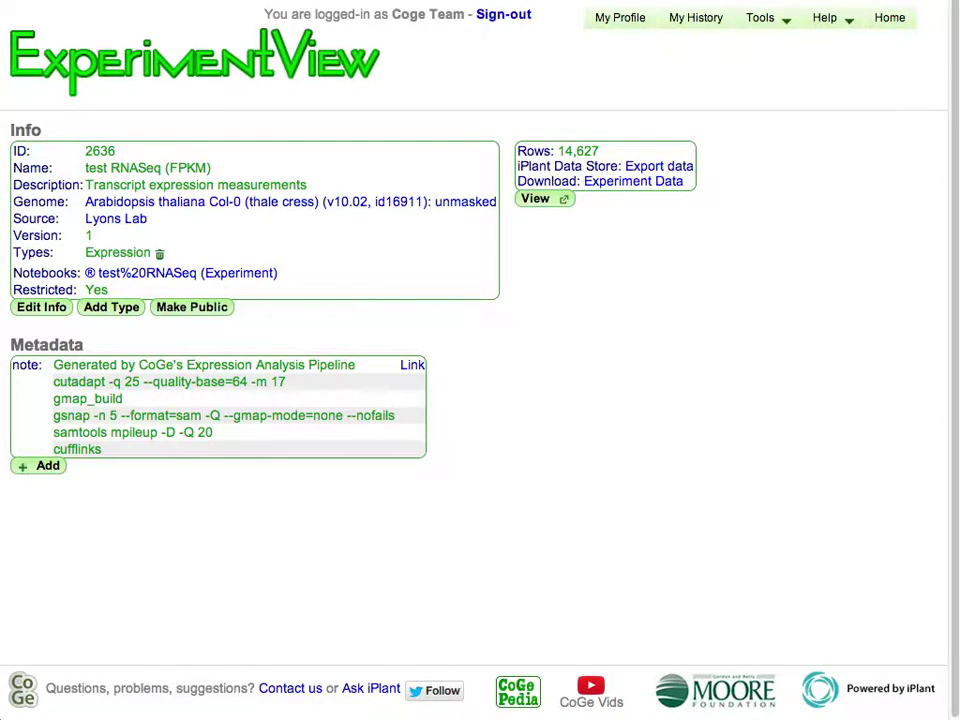
key(alt+Left)
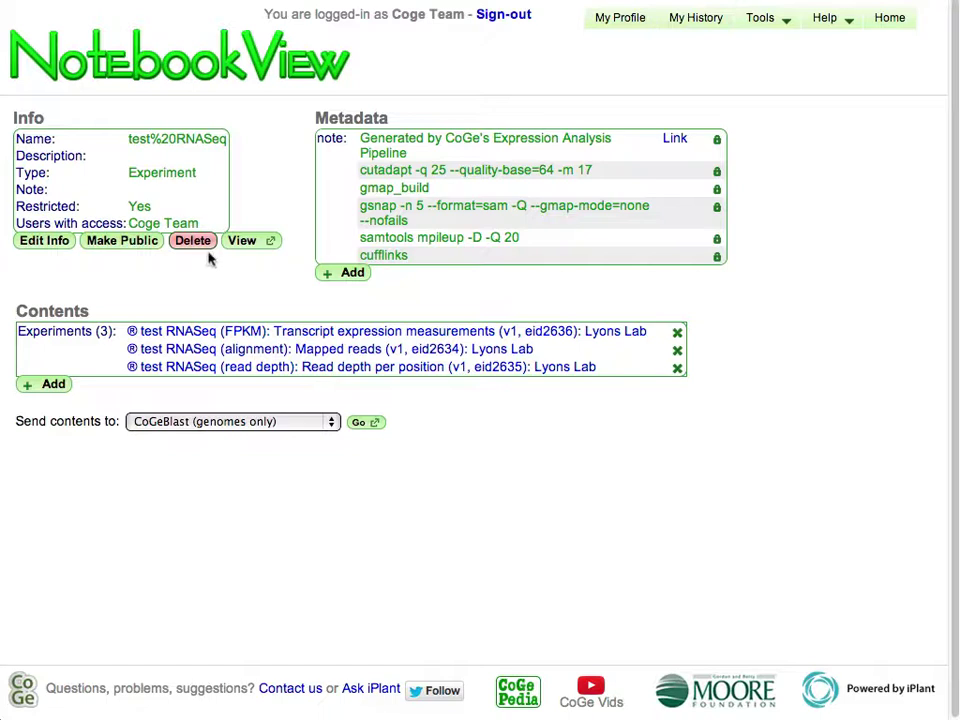
click(241, 243)
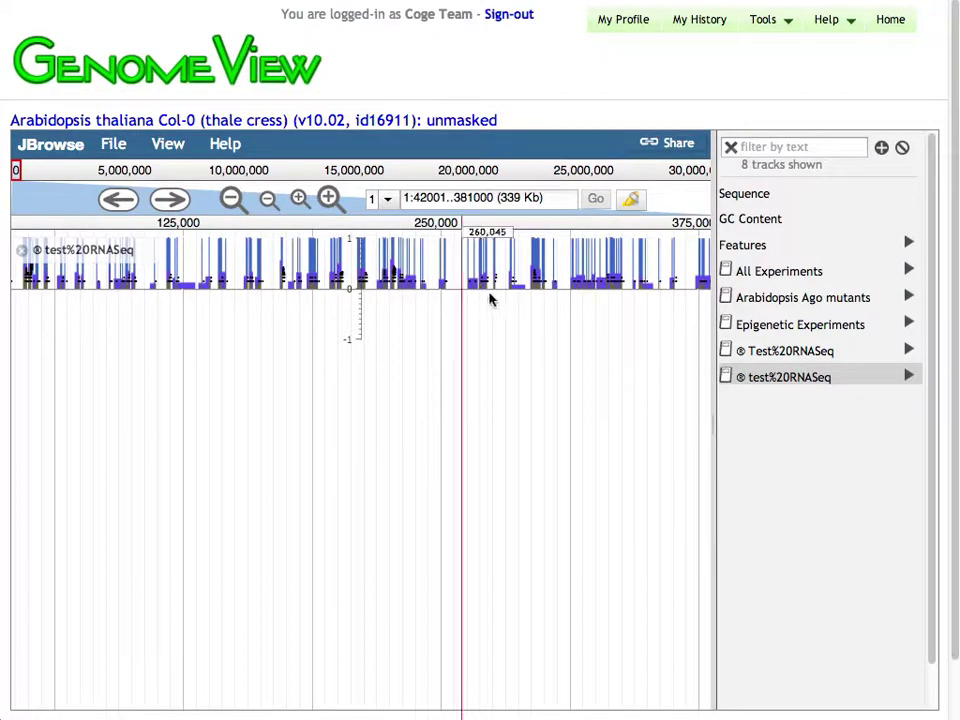
Step: Add the test RNASeq (FPKM) track and the Features gene track, with Features above FPKM
drag(467, 390, 358, 435)
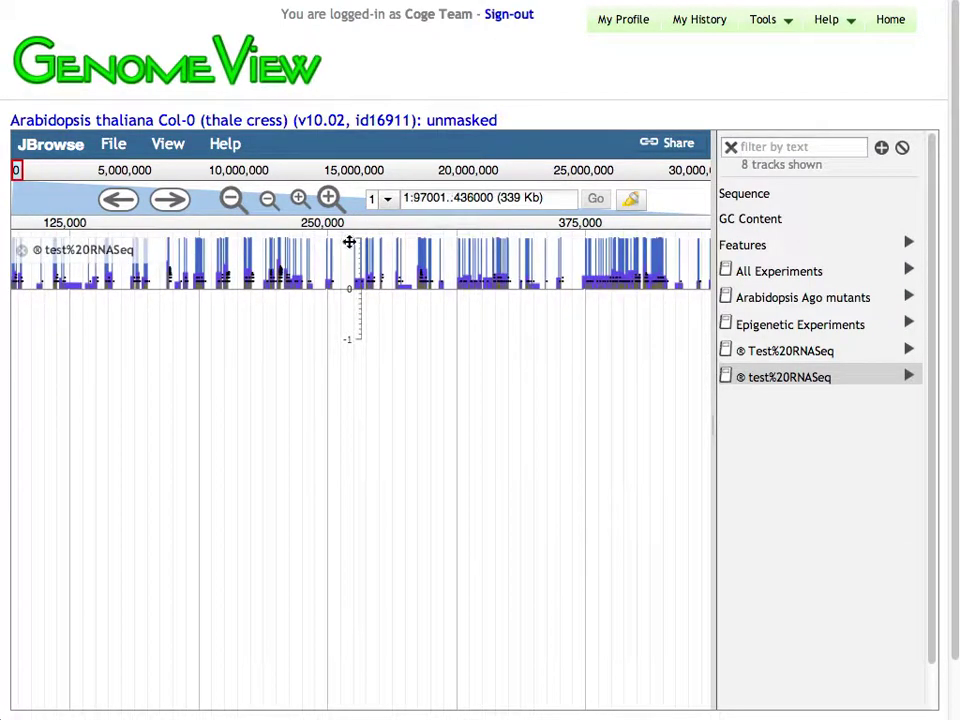
mouse_move(213, 290)
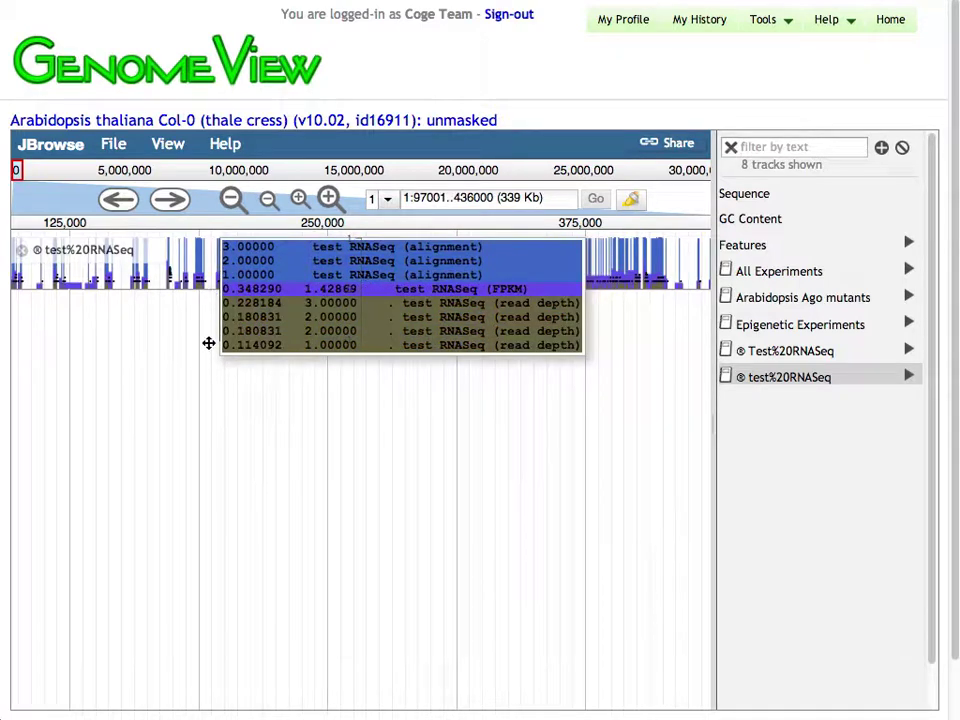
click(912, 376)
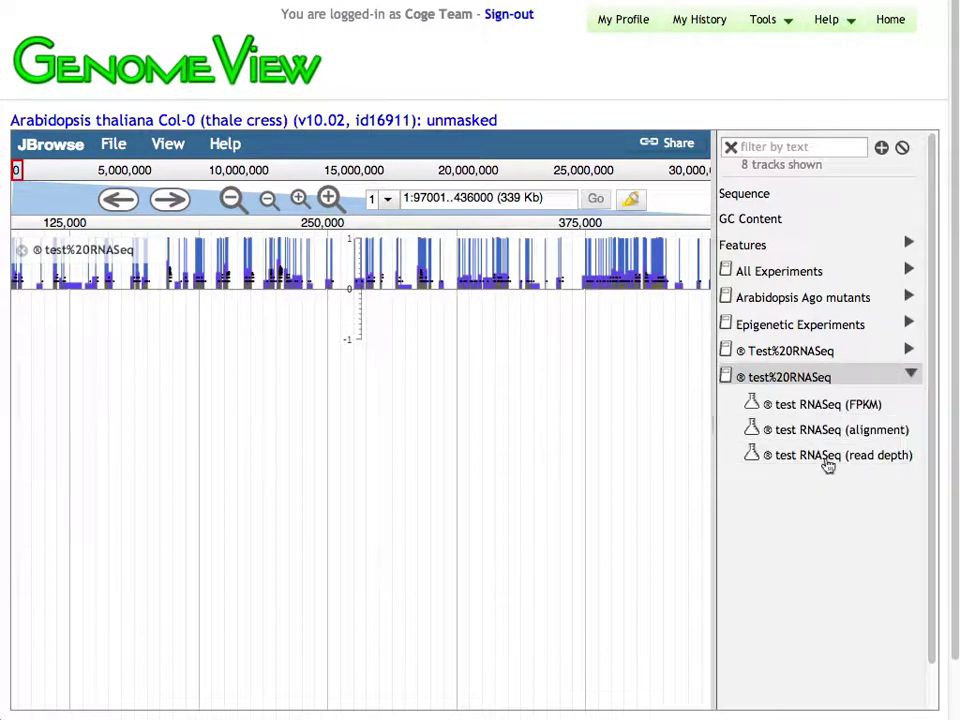
click(834, 406)
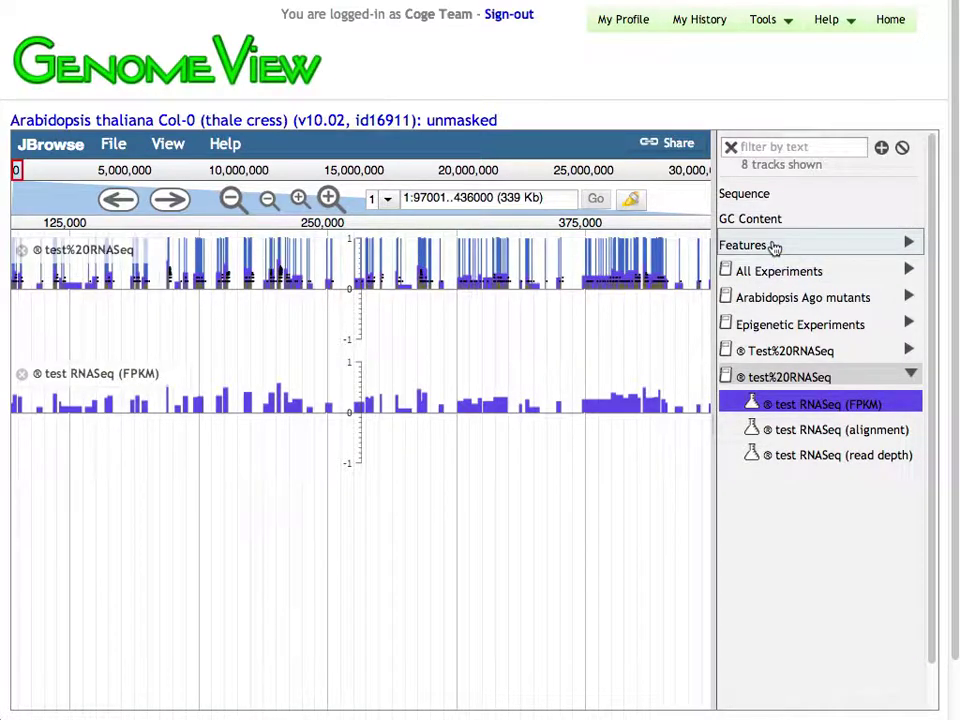
drag(775, 247, 332, 535)
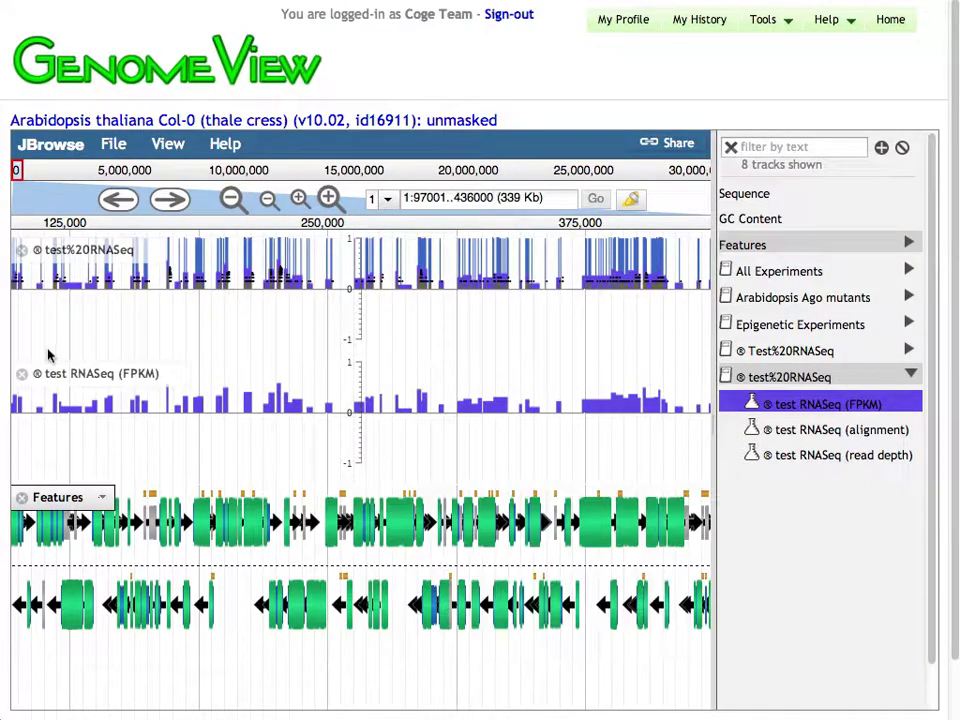
drag(49, 352, 49, 347)
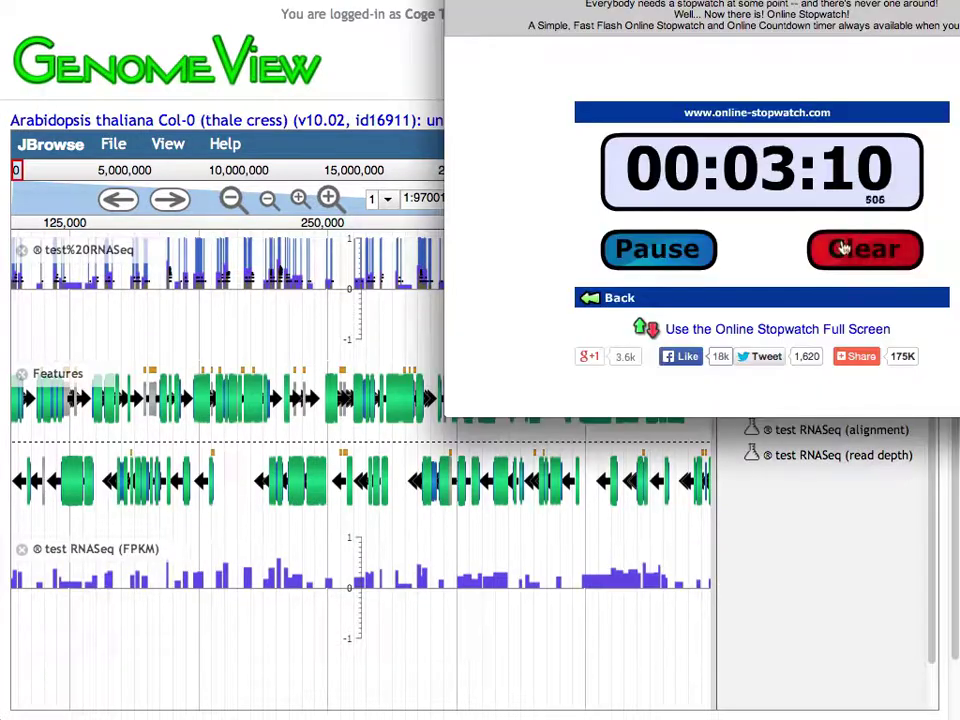
click(697, 256)
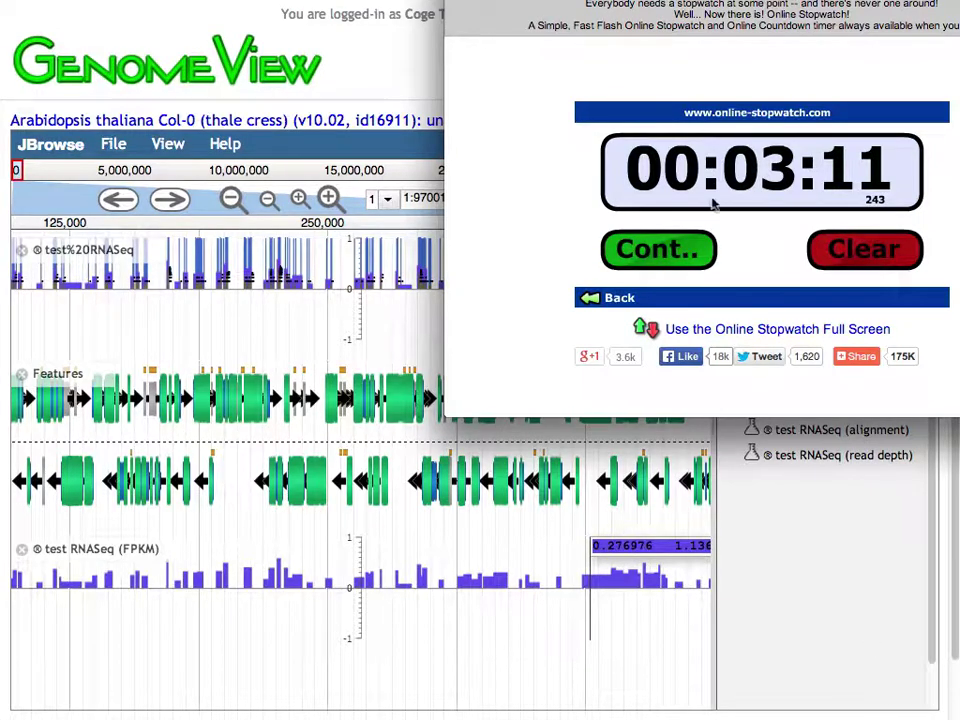
click(806, 643)
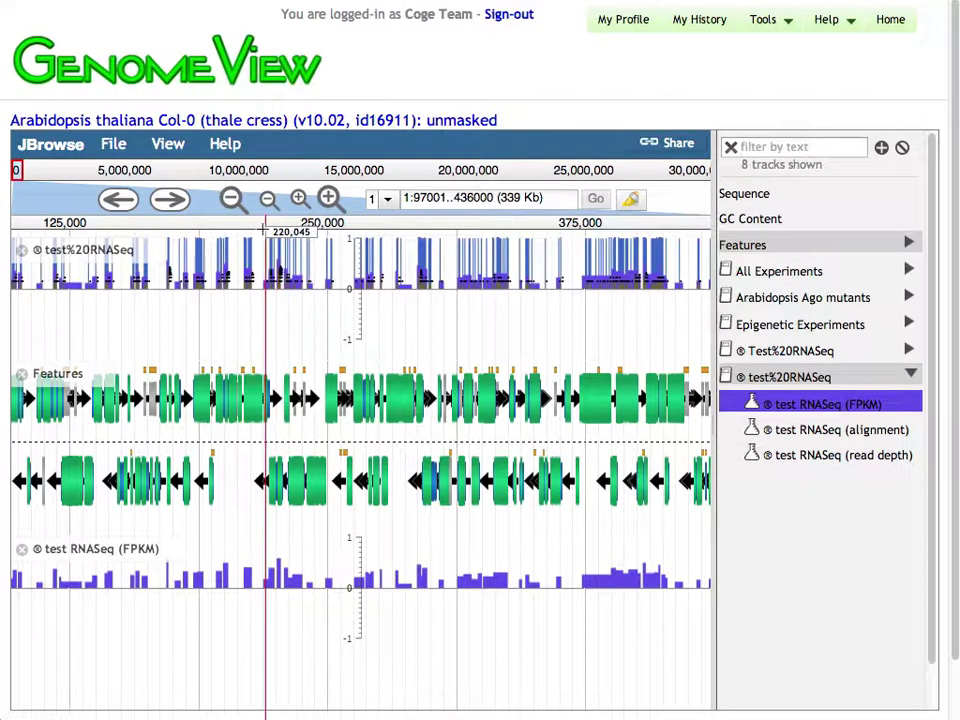
Step: Swap the combined track for read depth and alignment tracks, zooming to AT1G01620 (225,084–227,781)
drag(251, 237, 326, 240)
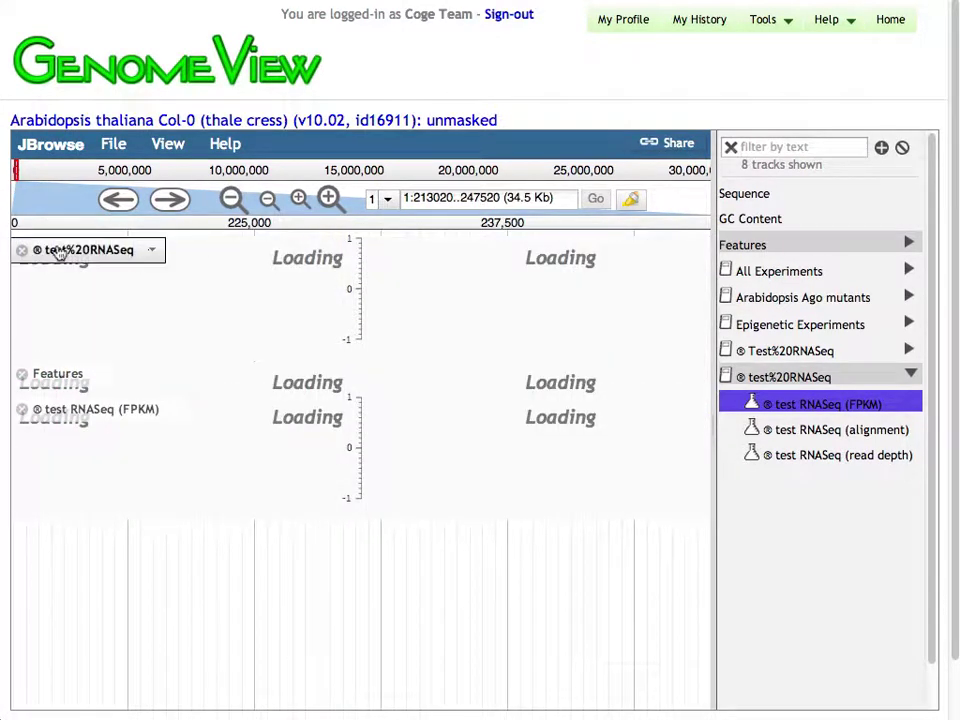
click(22, 251)
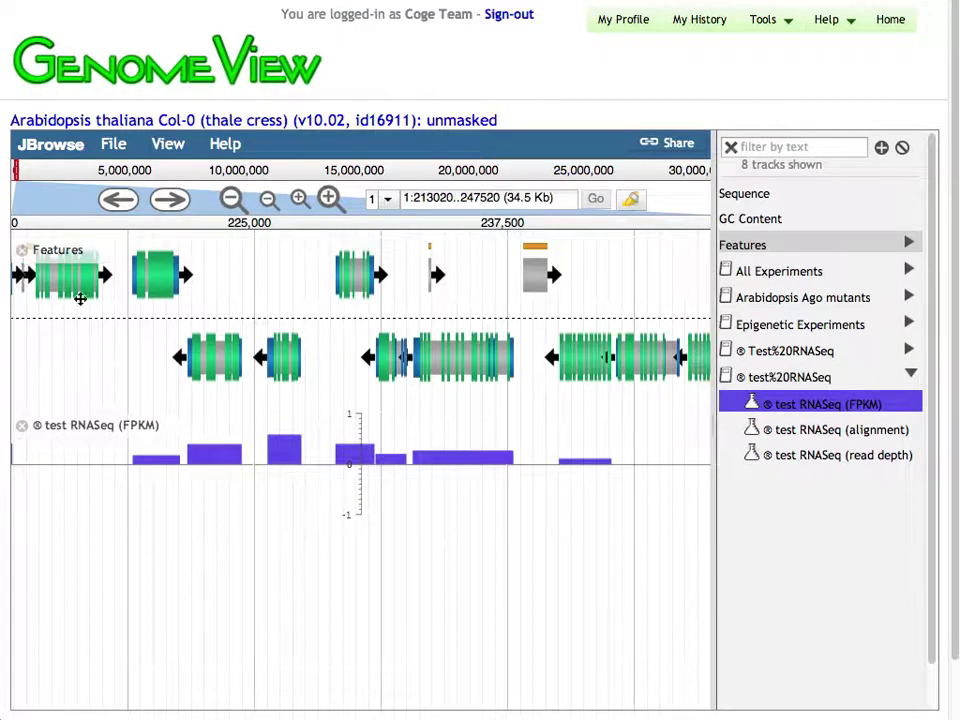
click(806, 456)
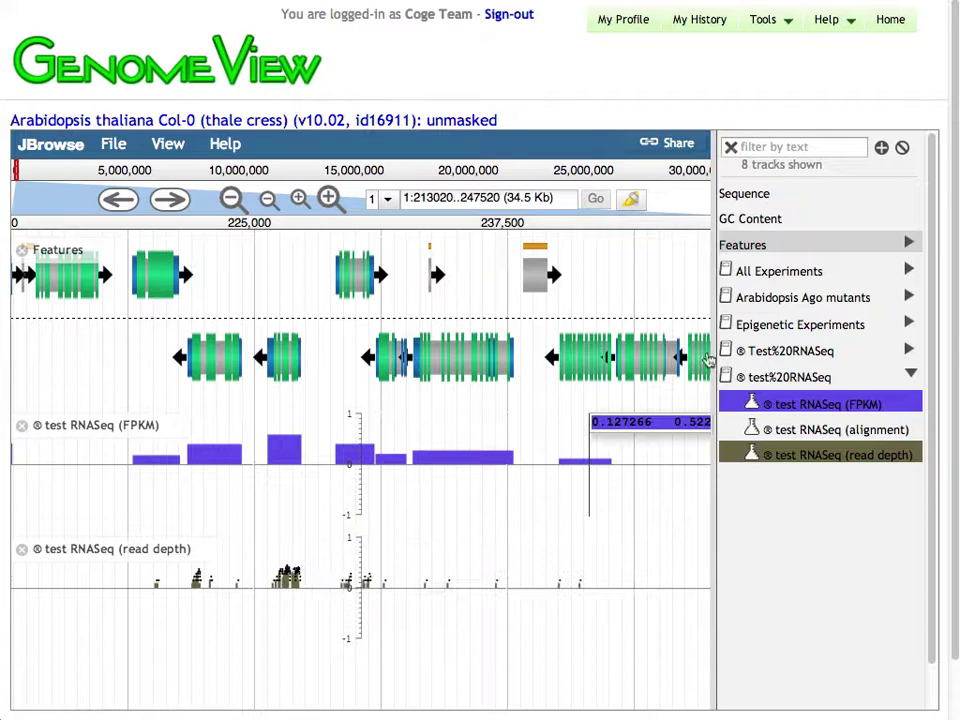
click(797, 430)
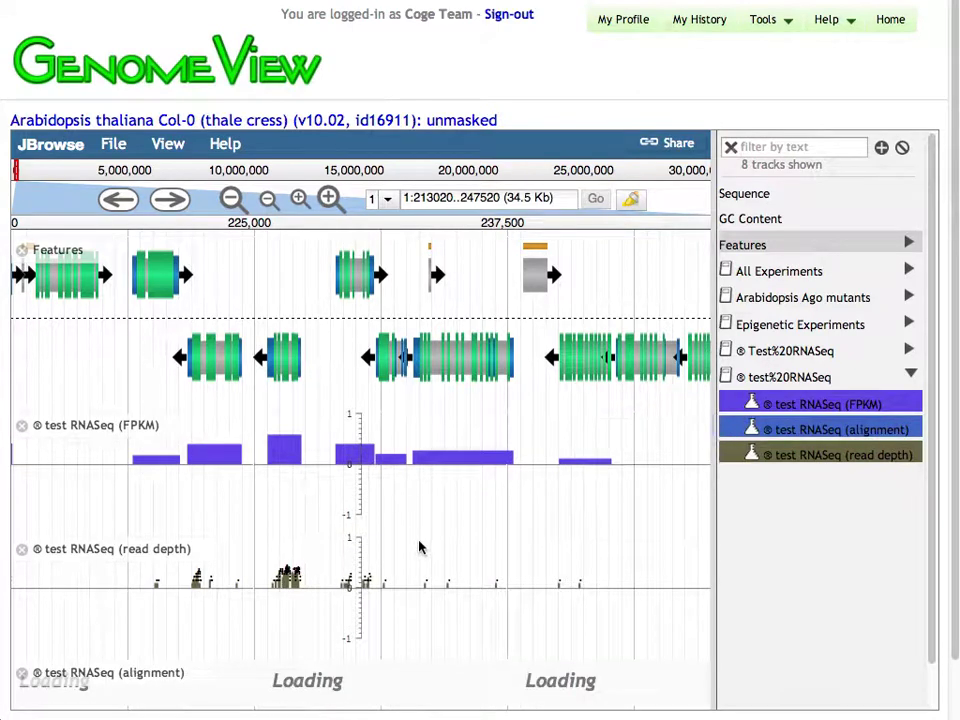
scroll(355, 552, down, 2)
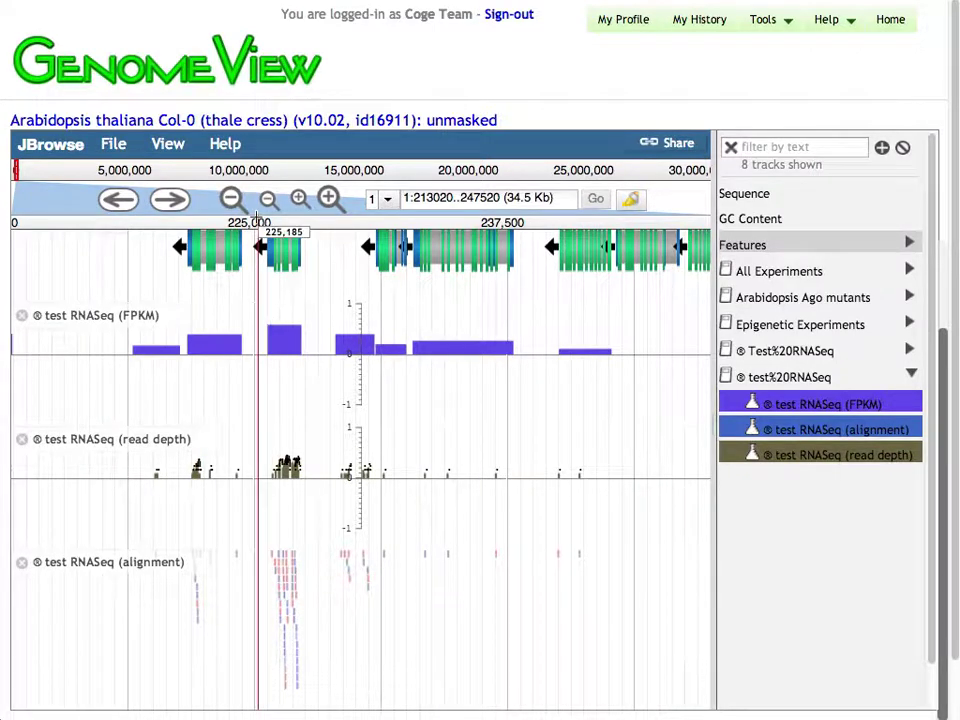
mouse_move(257, 231)
mouse_down()
mouse_move(323, 231)
mouse_move(312, 231)
mouse_up()
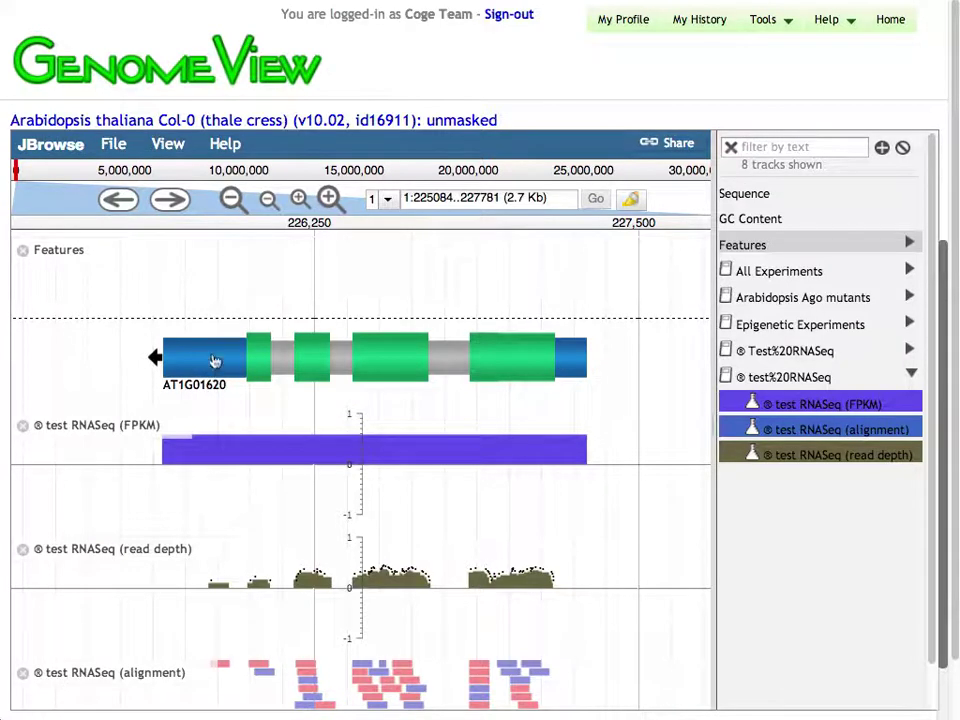
Step: Open the CoGe Forums from the Help menu's list of CoGePedia, Forums and Tutorials
scroll(325, 625, down, 1)
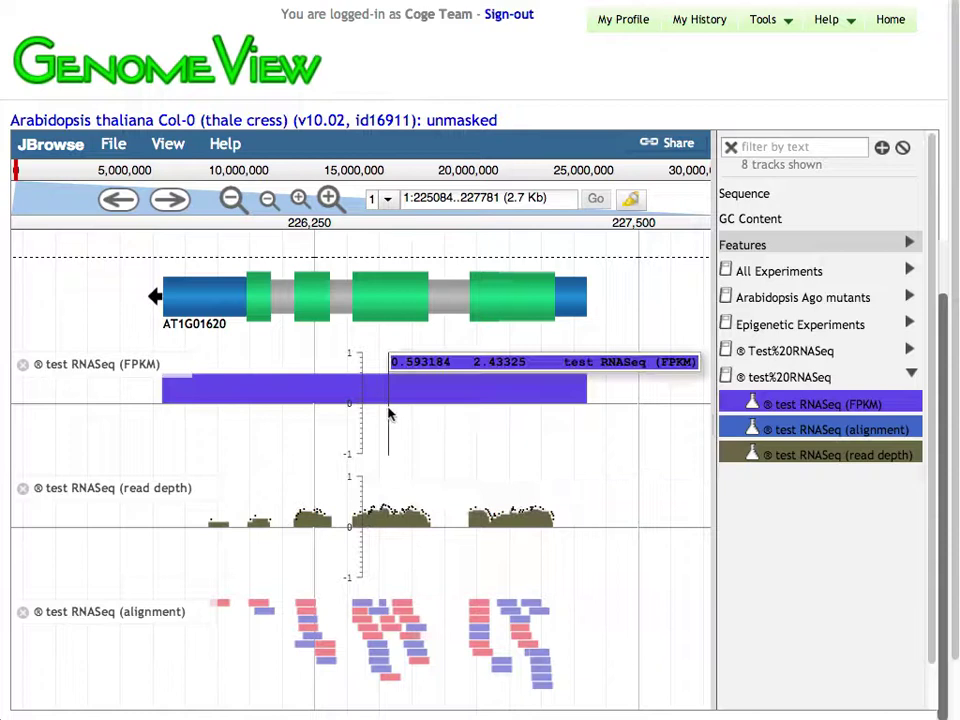
mouse_move(838, 28)
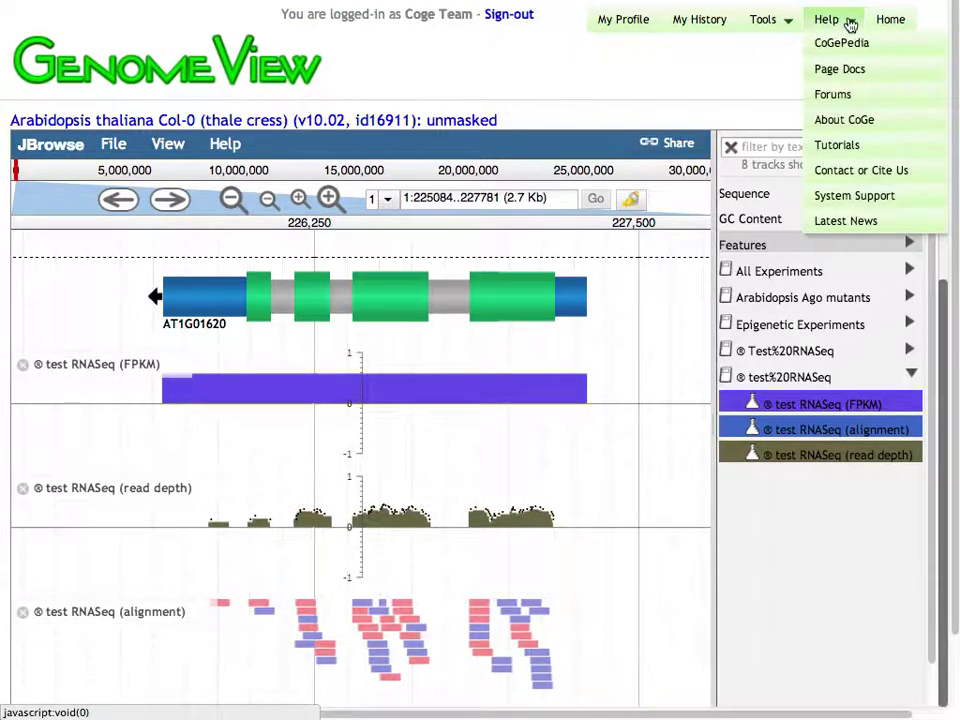
click(852, 100)
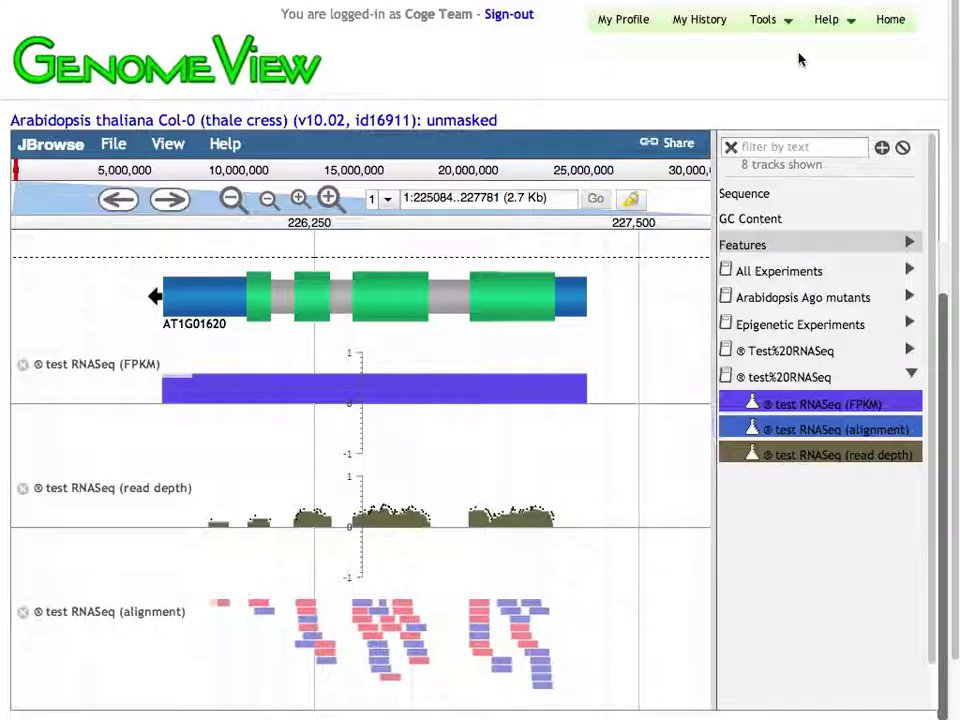
mouse_move(846, 19)
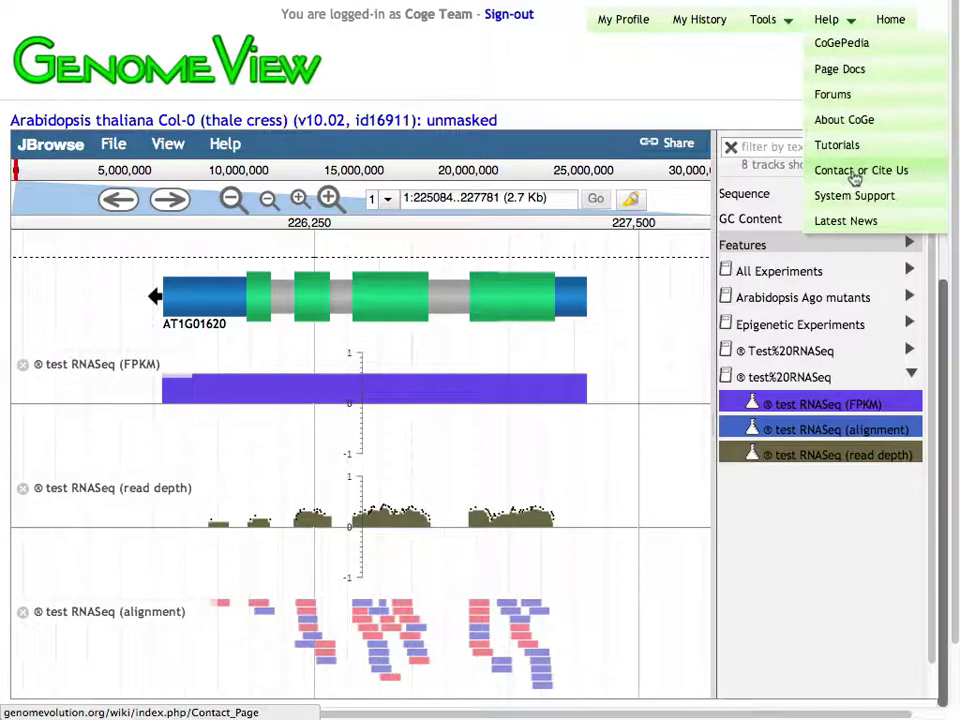